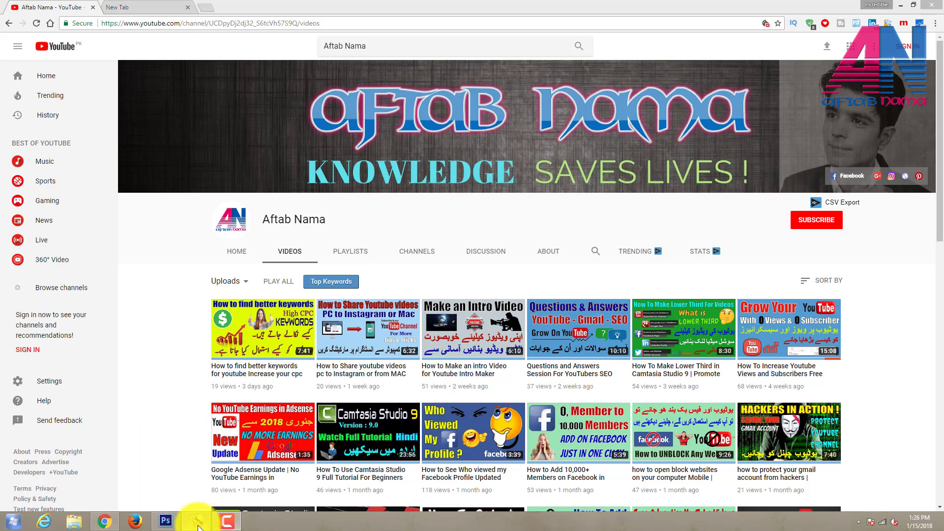
- Switch from Chrome to the InPage window using the Windows taskbar
{"action": "left_click", "coordinate": [197, 522]}
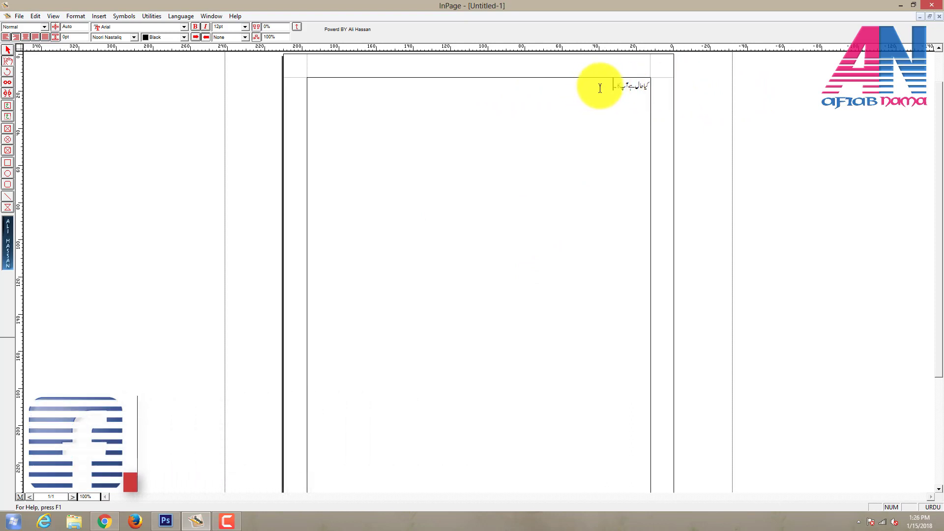
{"action": "left_click_drag", "start_coordinate": [599, 87], "coordinate": [645, 88]}
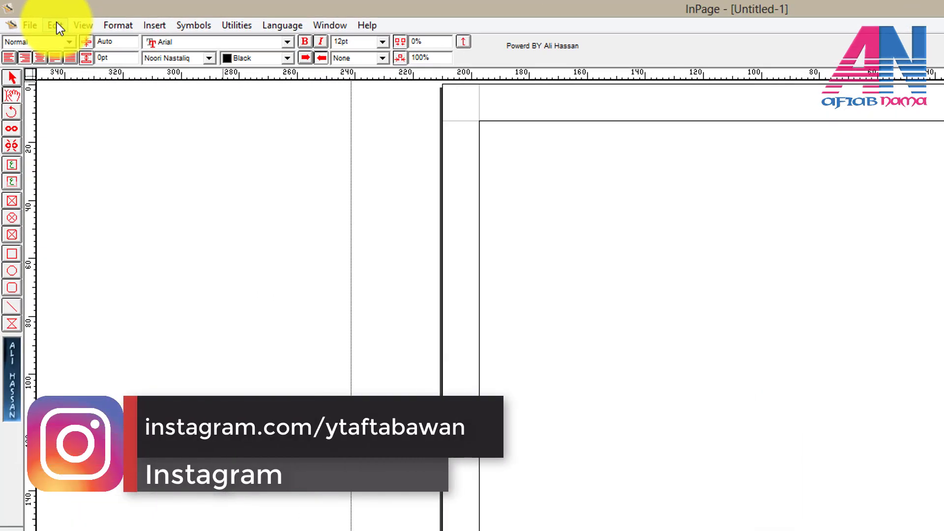
- Choose Phonetic in InPage's Keyboard Preferences, then view and close its key map chart
{"action": "left_click", "coordinate": [57, 23]}
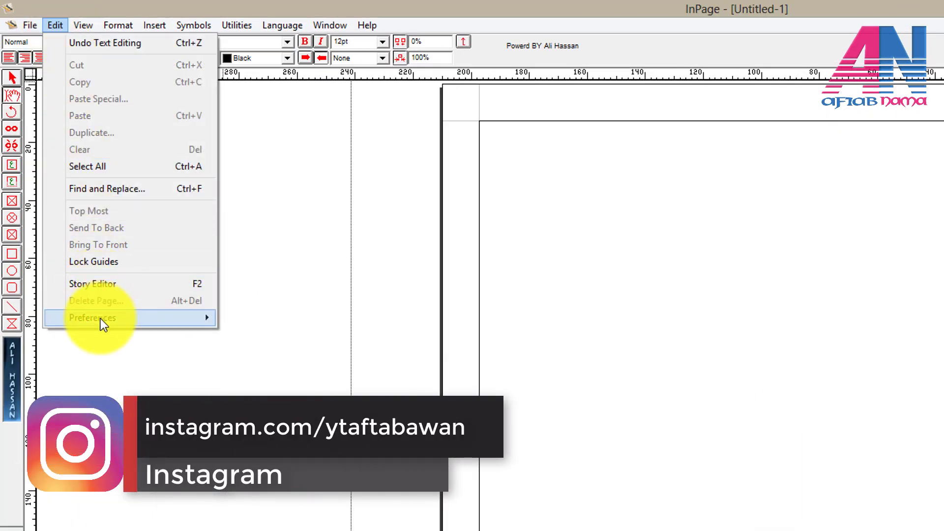
{"action": "mouse_move", "coordinate": [93, 318]}
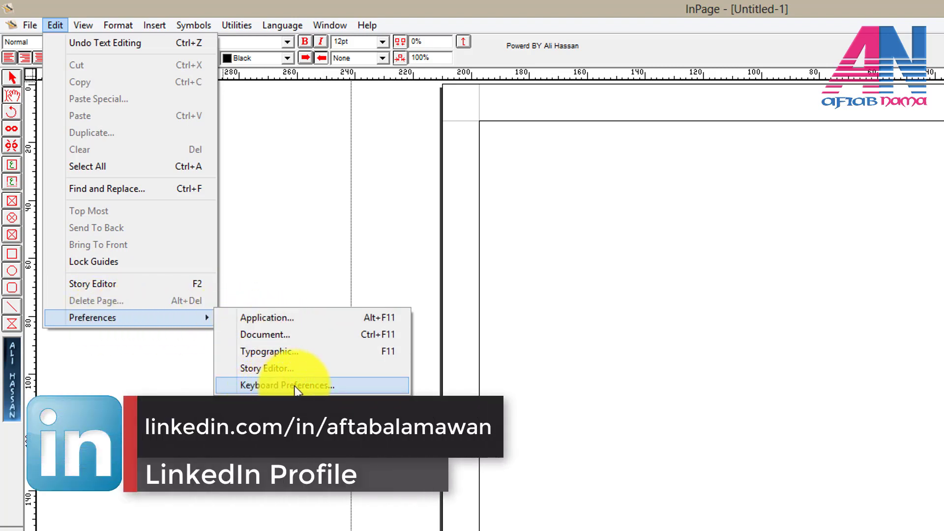
{"action": "left_click", "coordinate": [297, 386]}
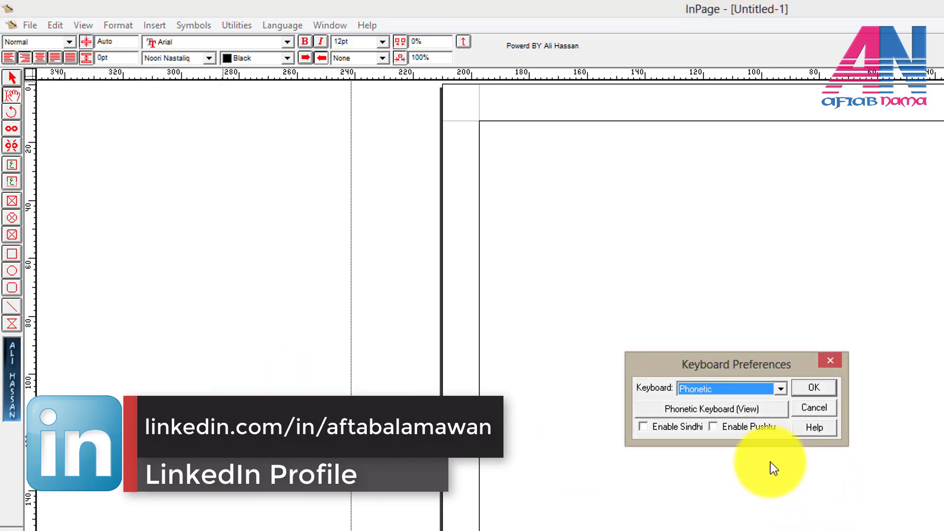
{"action": "left_click", "coordinate": [478, 176]}
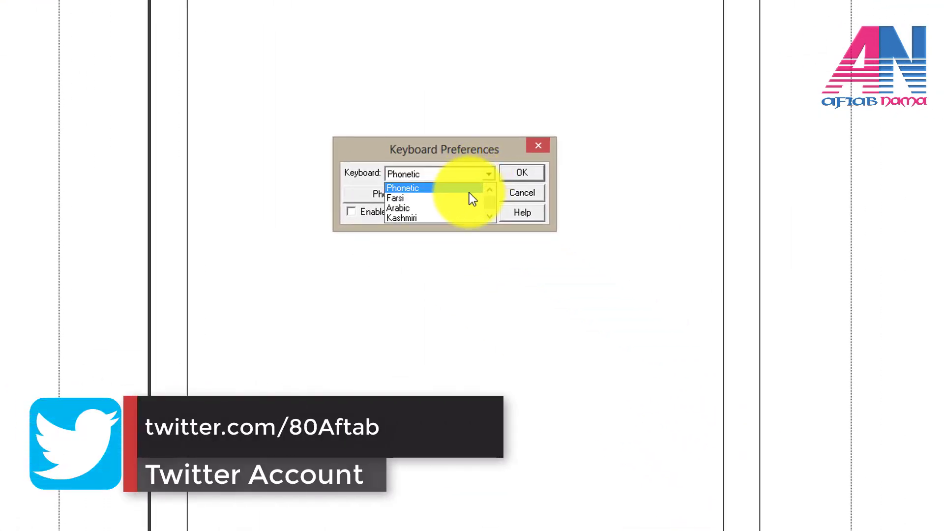
{"action": "scroll", "coordinate": [464, 207], "scroll_direction": "down", "scroll_amount": 3}
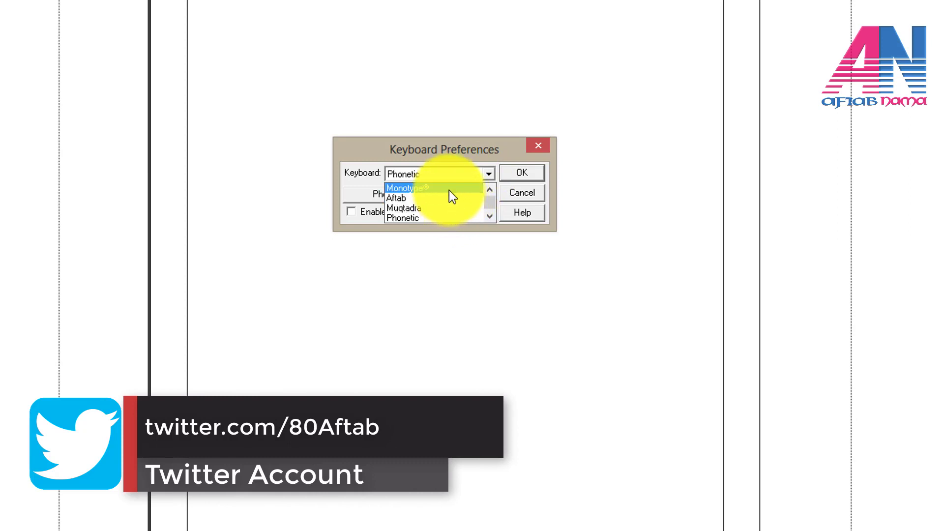
{"action": "scroll", "coordinate": [450, 192], "scroll_direction": "down", "scroll_amount": 2}
{"action": "scroll", "coordinate": [450, 191], "scroll_direction": "down", "scroll_amount": 1}
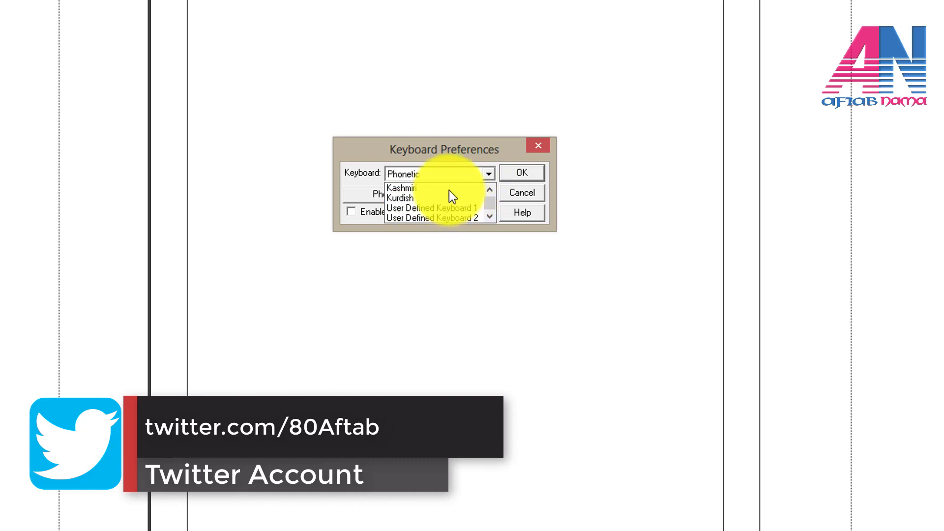
{"action": "scroll", "coordinate": [450, 191], "scroll_direction": "up", "scroll_amount": 1}
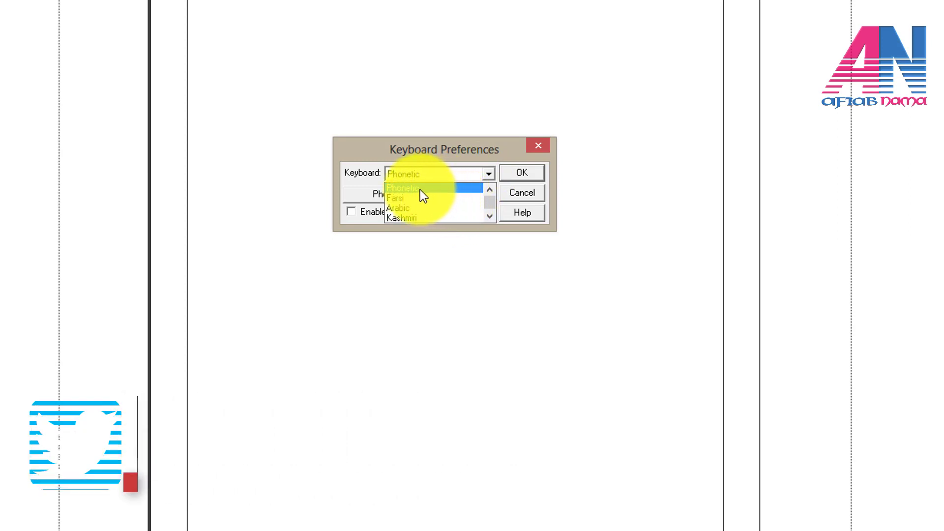
{"action": "left_click", "coordinate": [421, 189]}
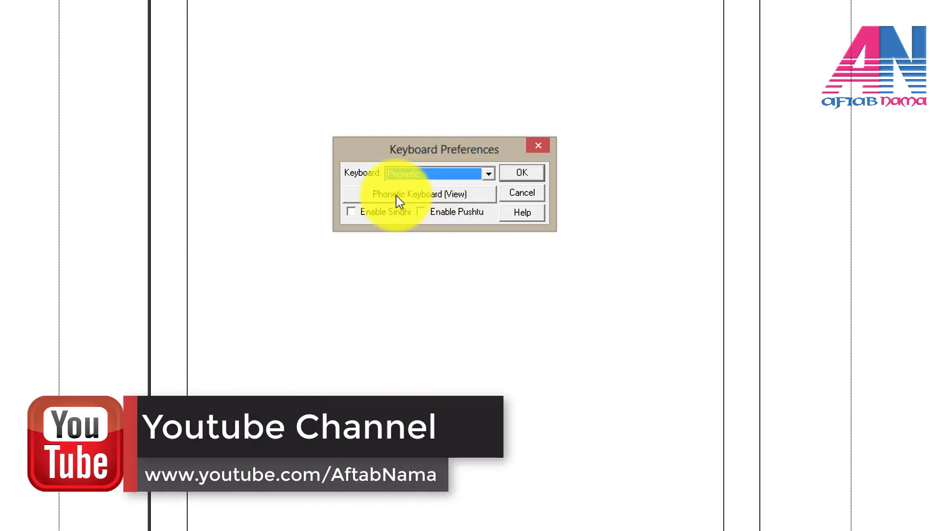
{"action": "left_click", "coordinate": [436, 196]}
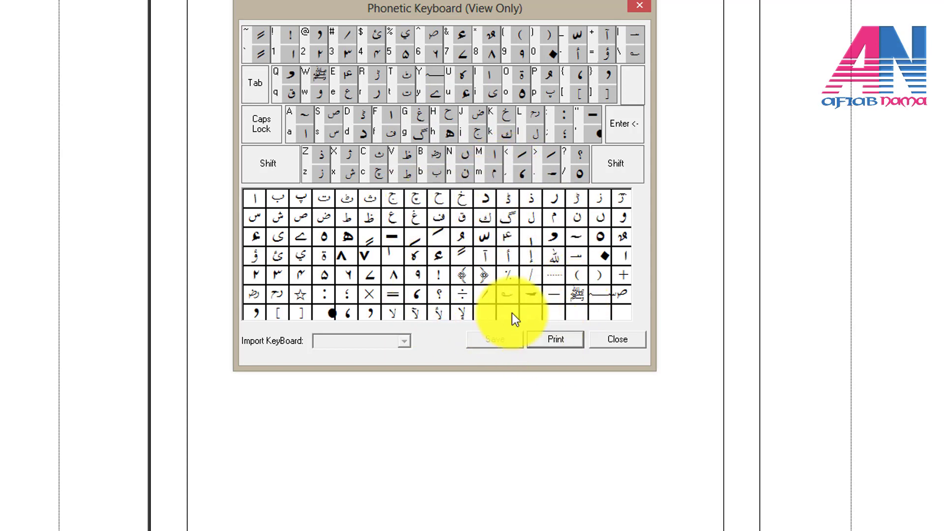
{"action": "left_click", "coordinate": [608, 343]}
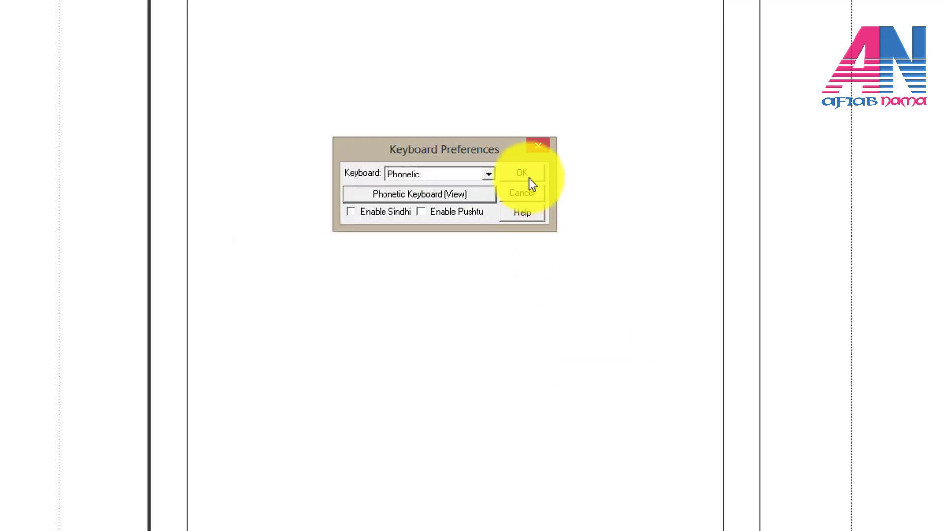
- Confirm Keyboard Preferences and resize the Urdu line 'کیا حال ہے آپ کا۔' to 60 pt
{"action": "left_click", "coordinate": [529, 178]}
{"action": "type", "text": "کیا حال ہے آپ کا۔"}
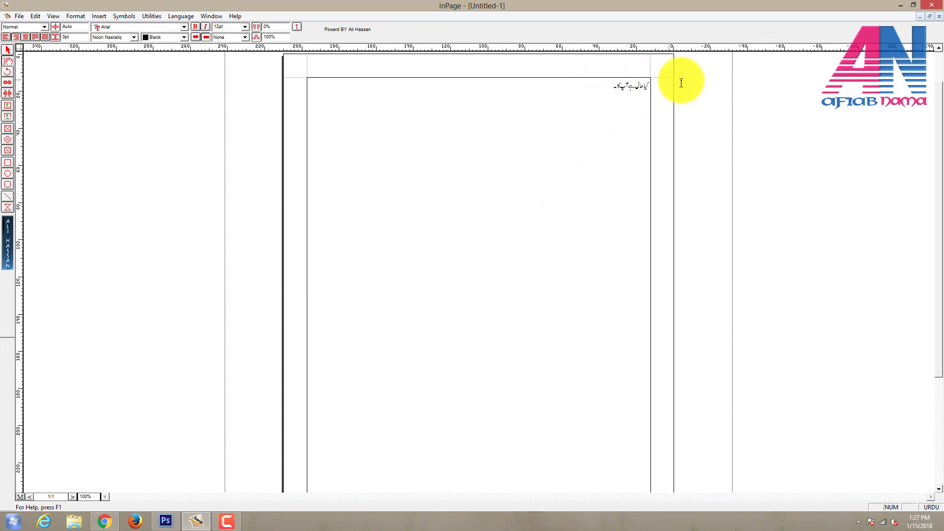
{"action": "mouse_move", "coordinate": [635, 86]}
{"action": "left_mouse_down"}
{"action": "mouse_move", "coordinate": [611, 86]}
{"action": "mouse_move", "coordinate": [681, 84]}
{"action": "left_mouse_up"}
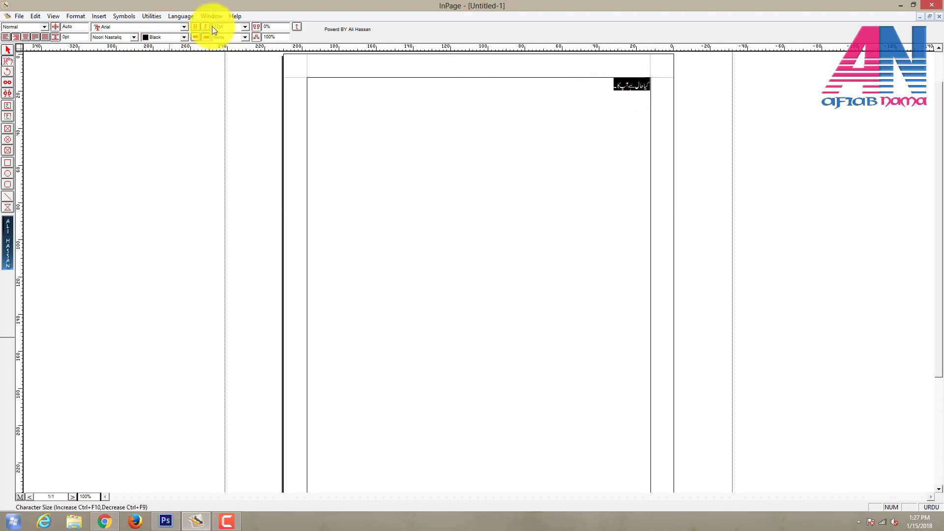
{"action": "left_click", "coordinate": [244, 26]}
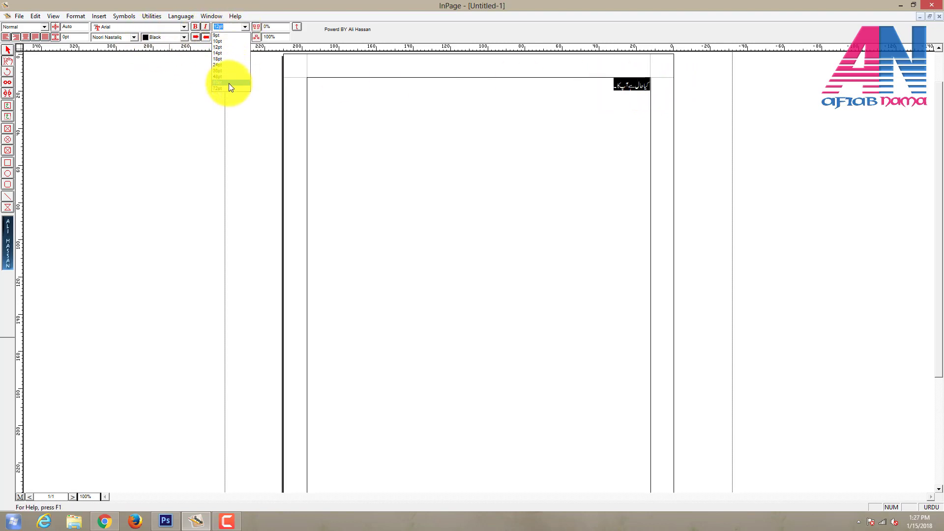
{"action": "left_click", "coordinate": [228, 83]}
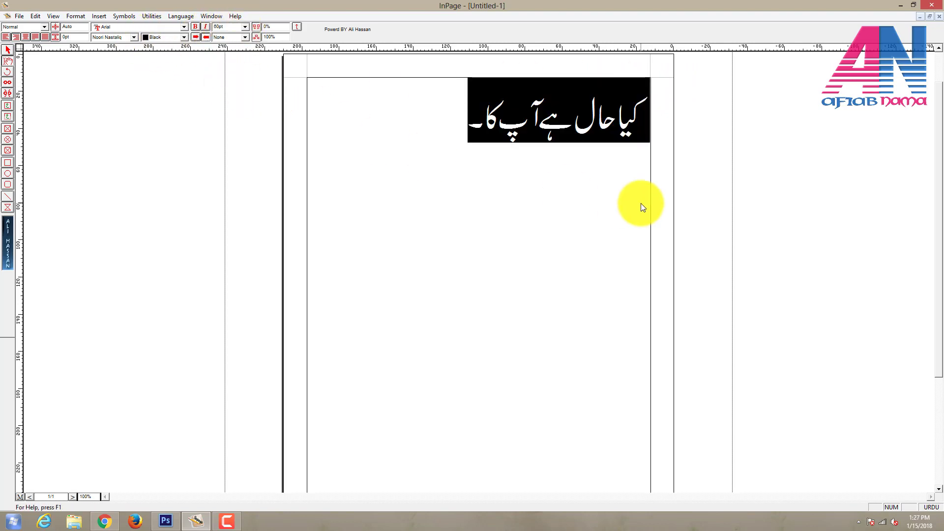
{"action": "left_click", "coordinate": [542, 168]}
{"action": "left_click_drag", "start_coordinate": [451, 121], "coordinate": [657, 124]}
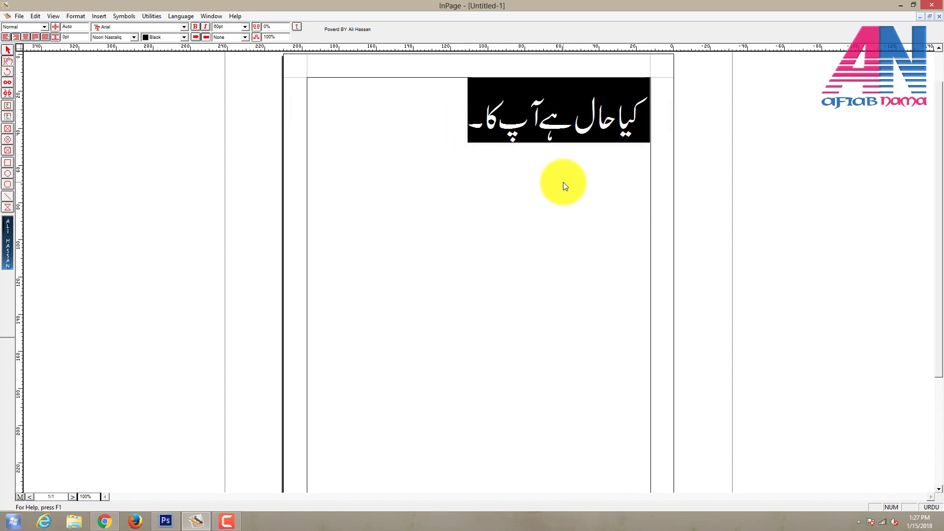
{"action": "left_click", "coordinate": [555, 147]}
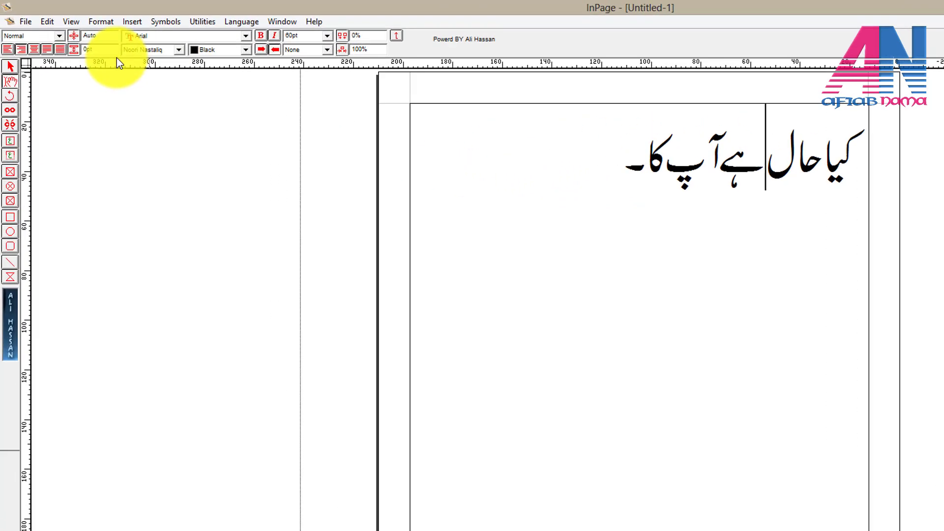
- Start a page export to the Desktop, naming the file 'kiya haal hay aap ka'
{"action": "left_click", "coordinate": [27, 23]}
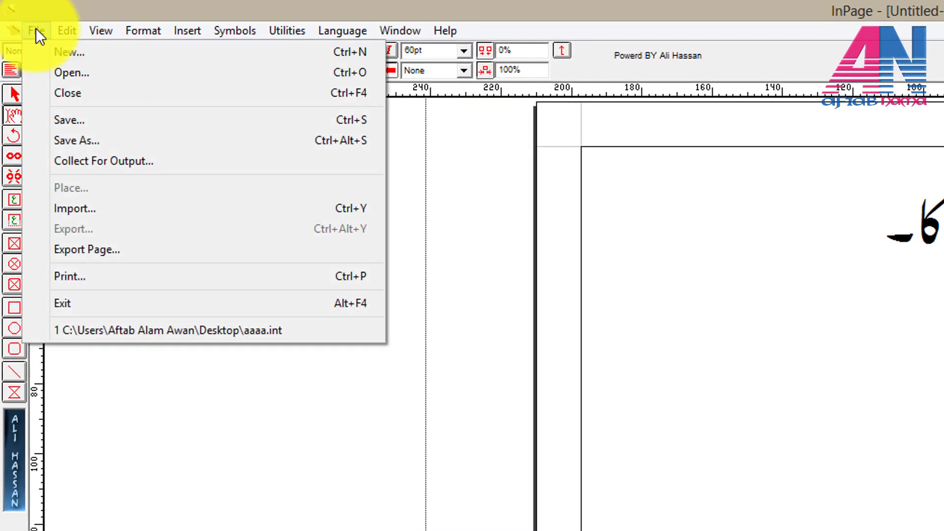
{"action": "left_click", "coordinate": [57, 250]}
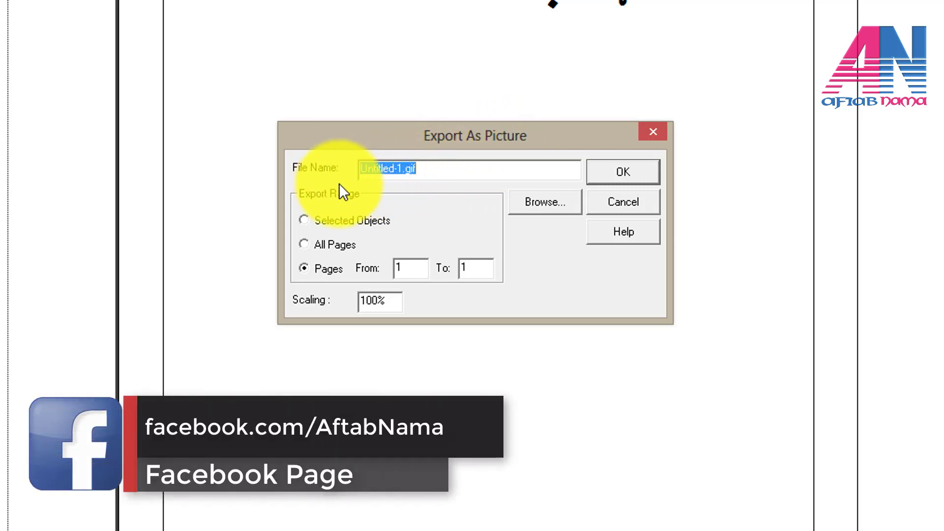
{"action": "left_click", "coordinate": [544, 206]}
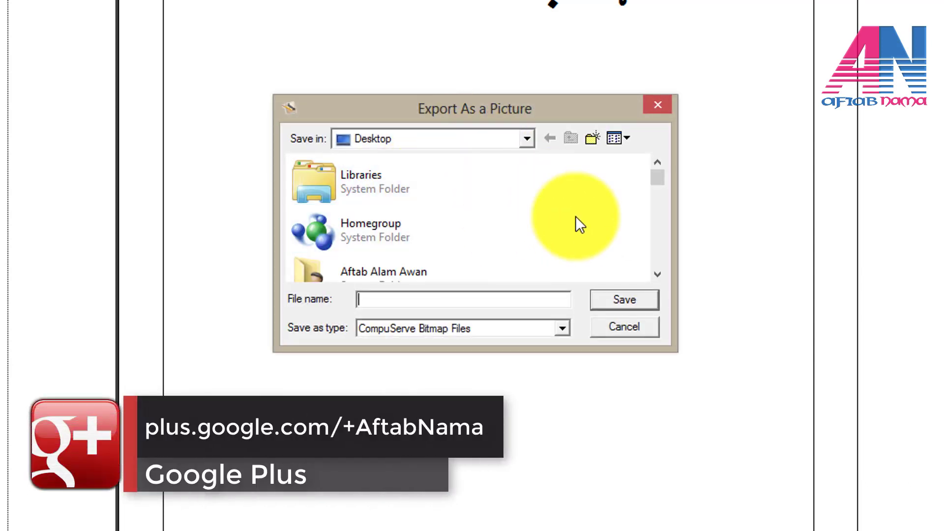
{"action": "left_click", "coordinate": [372, 302]}
{"action": "type", "text": "kiya haal h"}
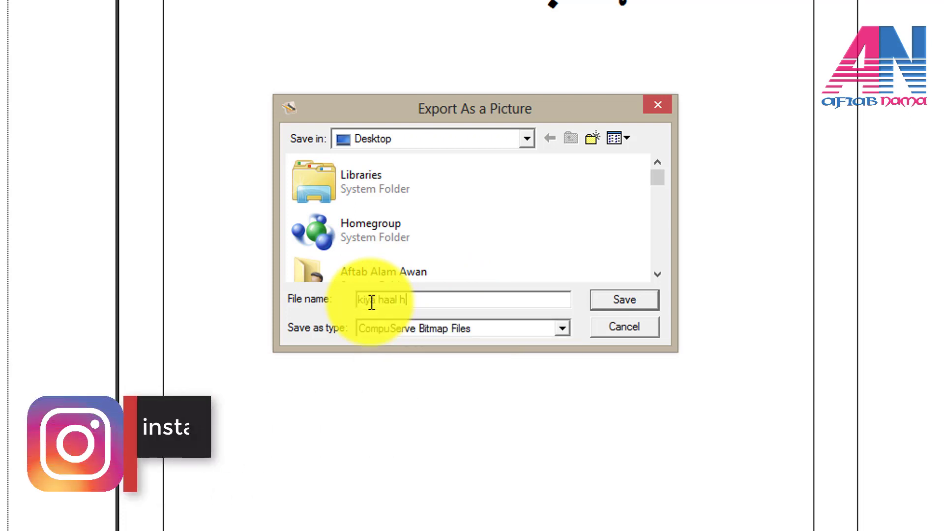
{"action": "type", "text": "ay aap ka"}
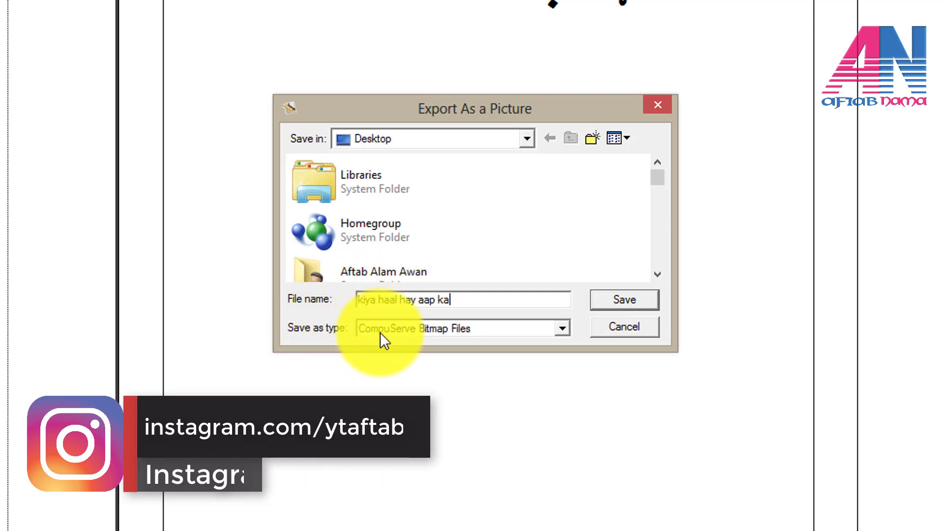
- Set the file type to Encapsulated PostScript, confirm the export, and minimize InPage
{"action": "left_click", "coordinate": [443, 330]}
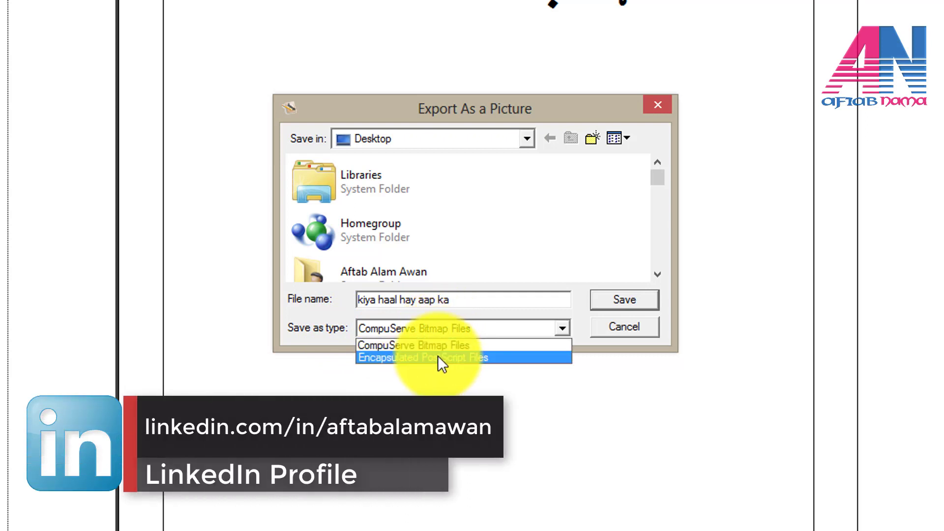
{"action": "left_click", "coordinate": [503, 356]}
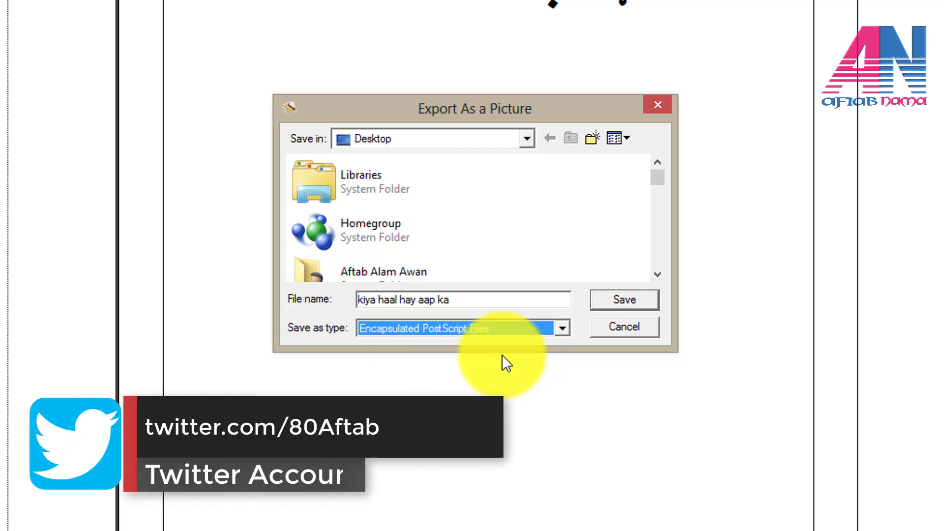
{"action": "left_click", "coordinate": [468, 331]}
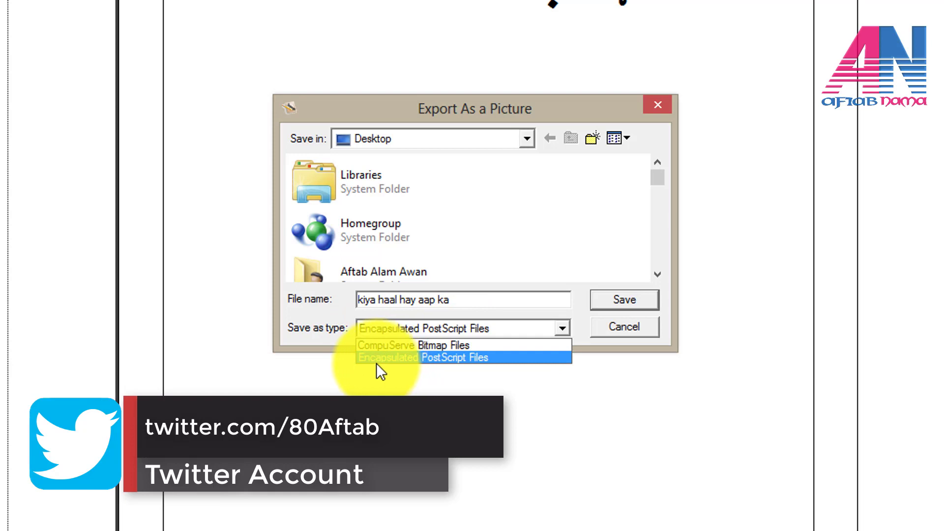
{"action": "left_click", "coordinate": [490, 358]}
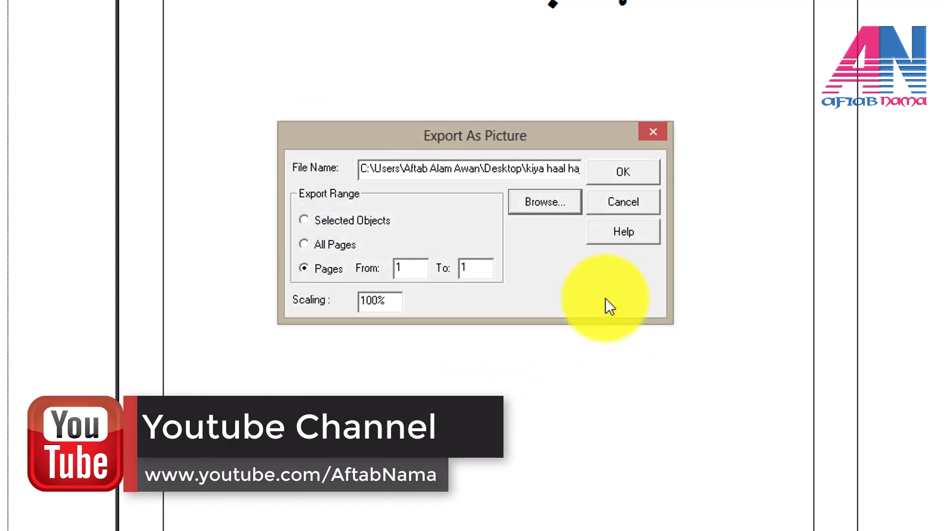
{"action": "left_click", "coordinate": [623, 173]}
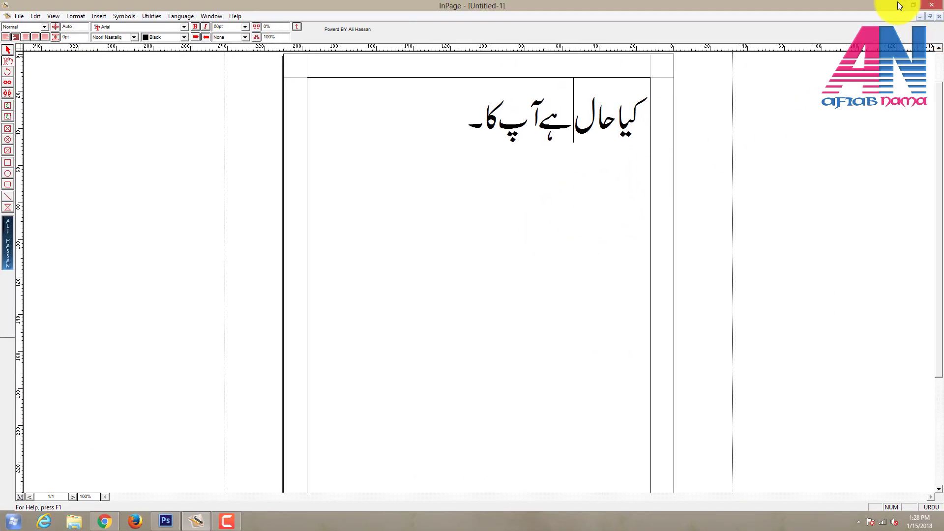
{"action": "left_click", "coordinate": [899, 5]}
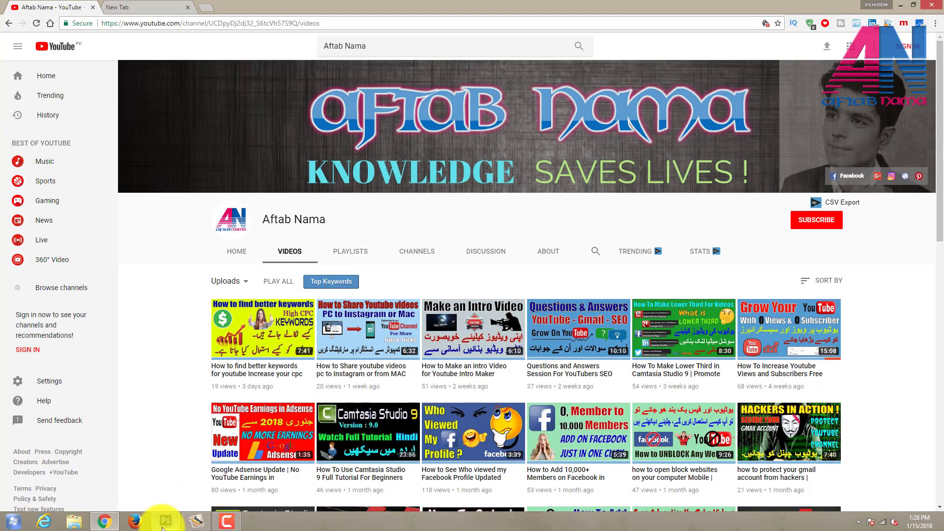
- Bring Photoshop to the front and close the old Untitled-1 document
{"action": "left_click", "coordinate": [165, 521]}
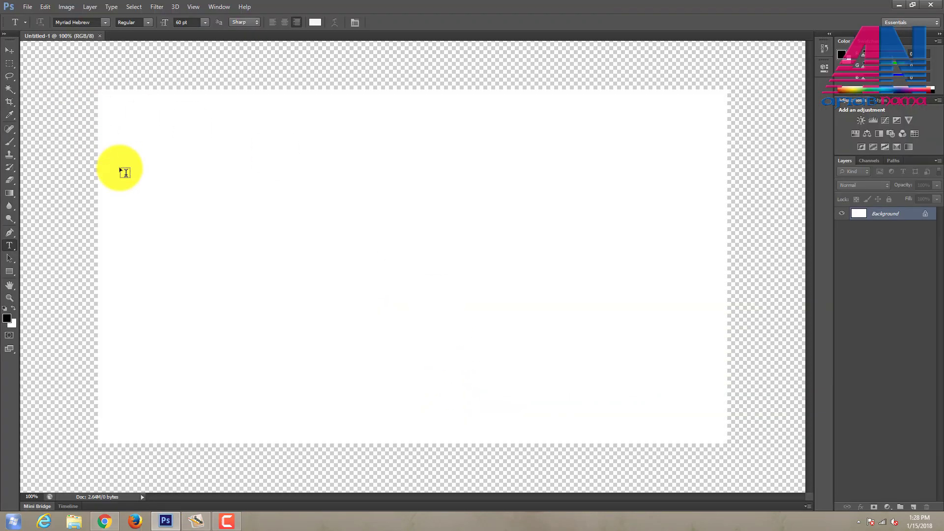
{"action": "left_click", "coordinate": [100, 36]}
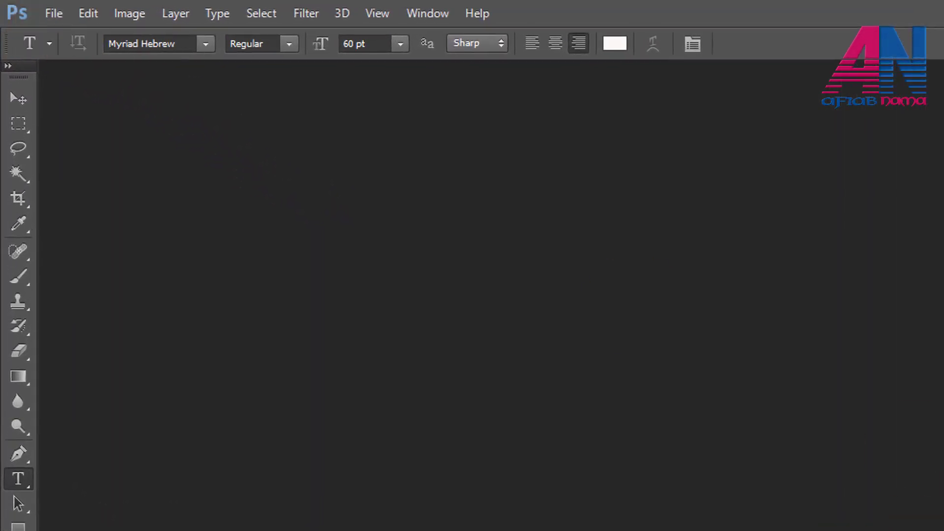
{"action": "left_click", "coordinate": [50, 8]}
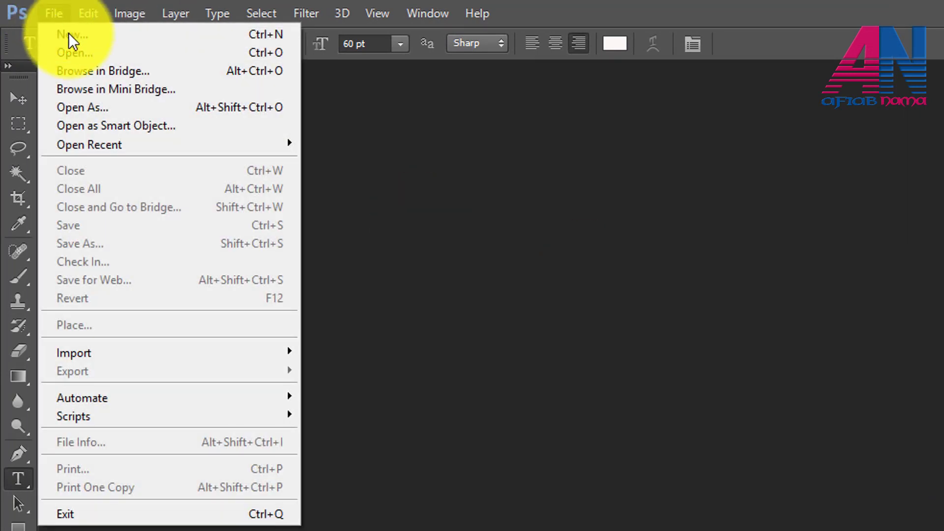
- Create a new 1280 × 720 px, 100 ppi document with a white background
{"action": "left_click", "coordinate": [69, 34]}
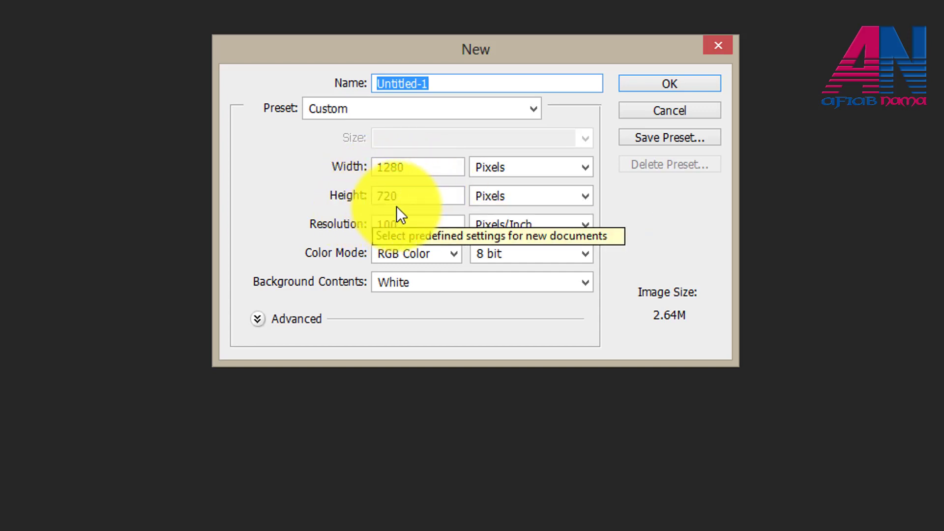
{"action": "left_click", "coordinate": [547, 169]}
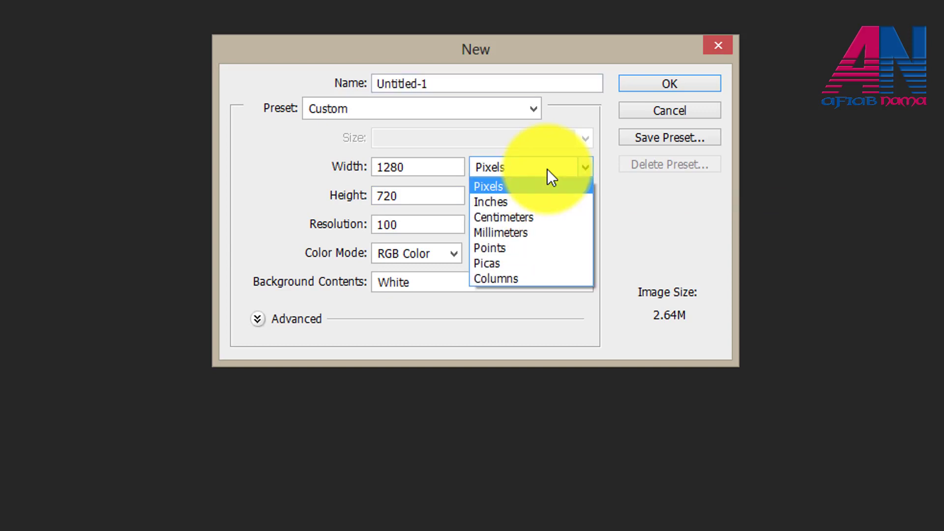
{"action": "left_click", "coordinate": [523, 187]}
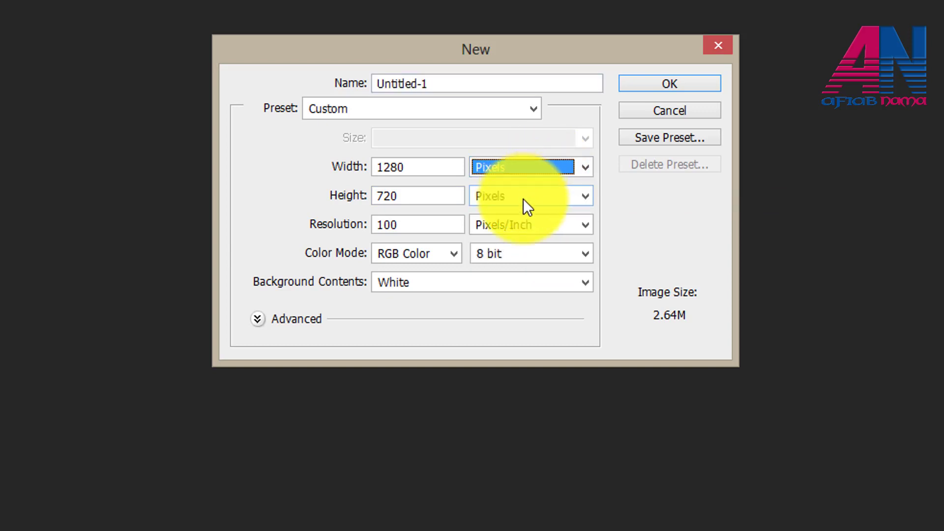
{"action": "left_click", "coordinate": [523, 199]}
{"action": "left_click", "coordinate": [520, 216]}
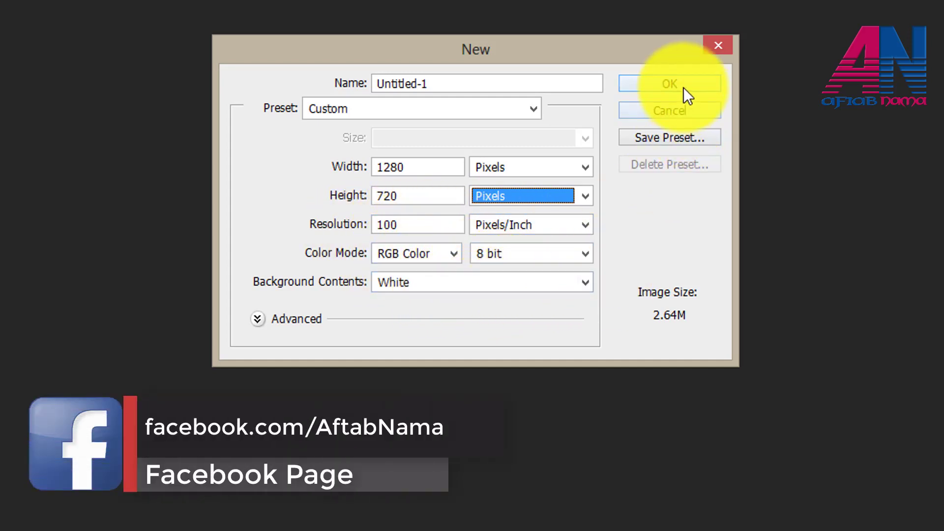
{"action": "left_click", "coordinate": [684, 88]}
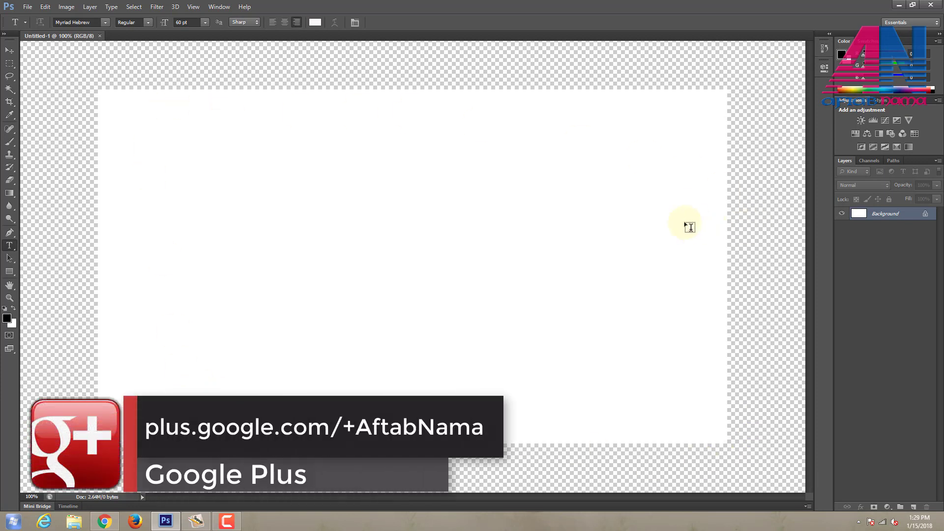
- Bring the 'kiya haal hay aap ka' EPS from the desktop onto the Photoshop canvas
{"action": "left_click", "coordinate": [165, 523]}
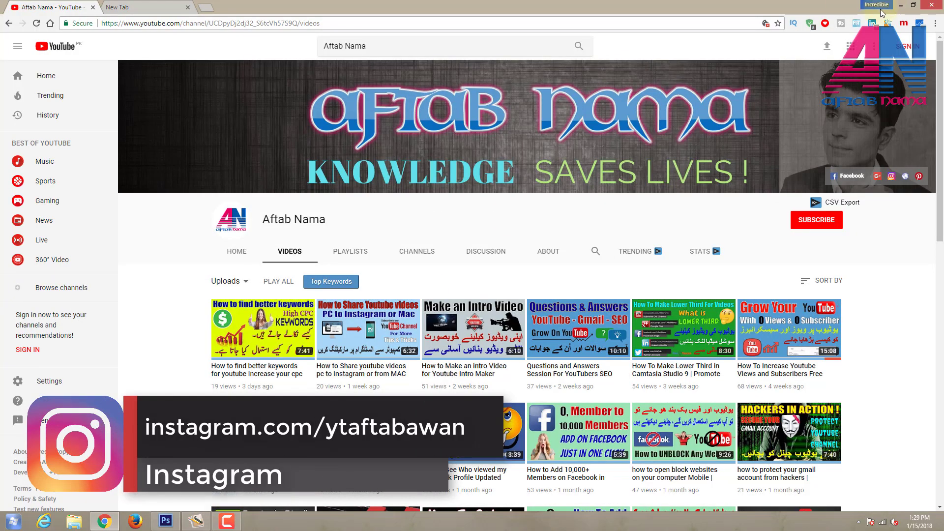
{"action": "left_click", "coordinate": [904, 5]}
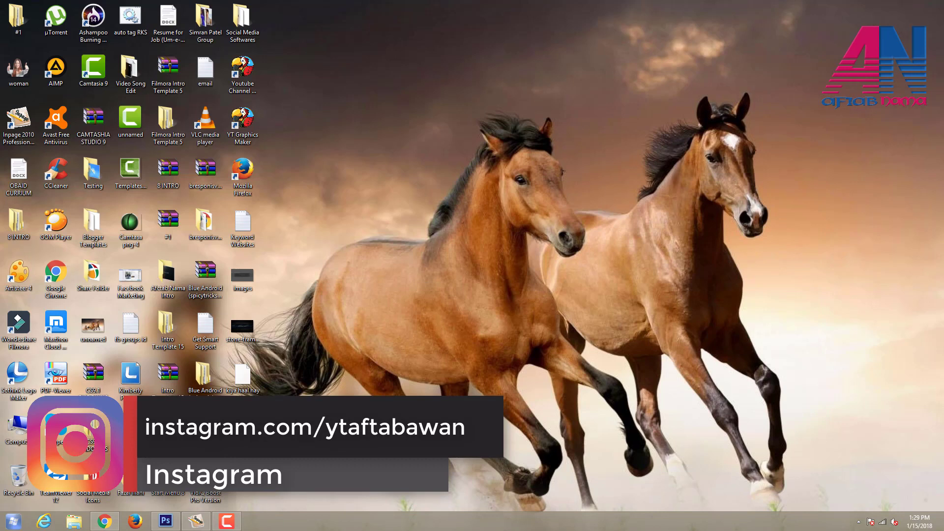
{"action": "left_click", "coordinate": [246, 381]}
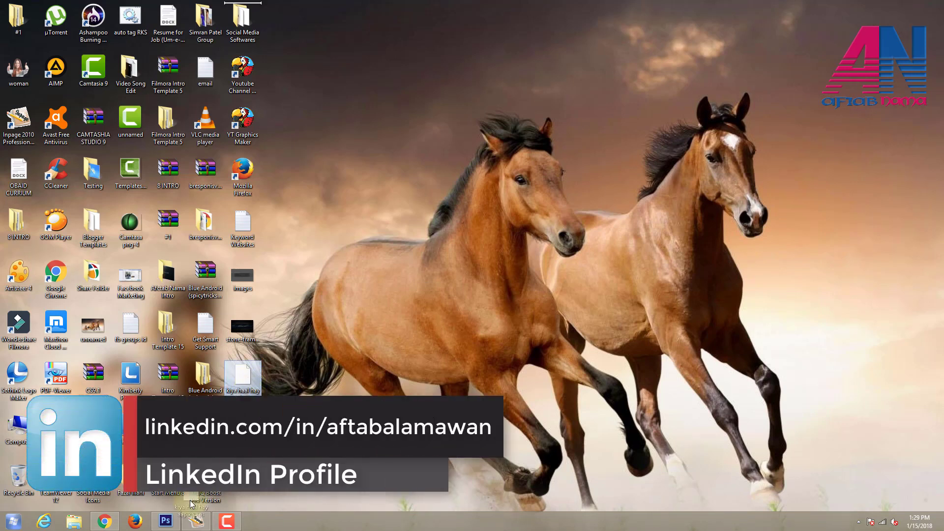
{"action": "left_click", "coordinate": [165, 521]}
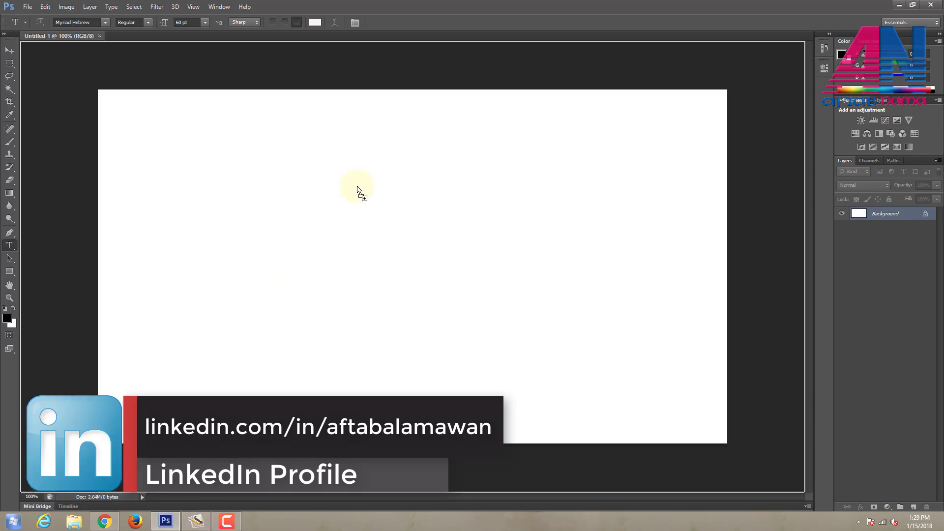
{"action": "key", "text": "ctrl+v"}
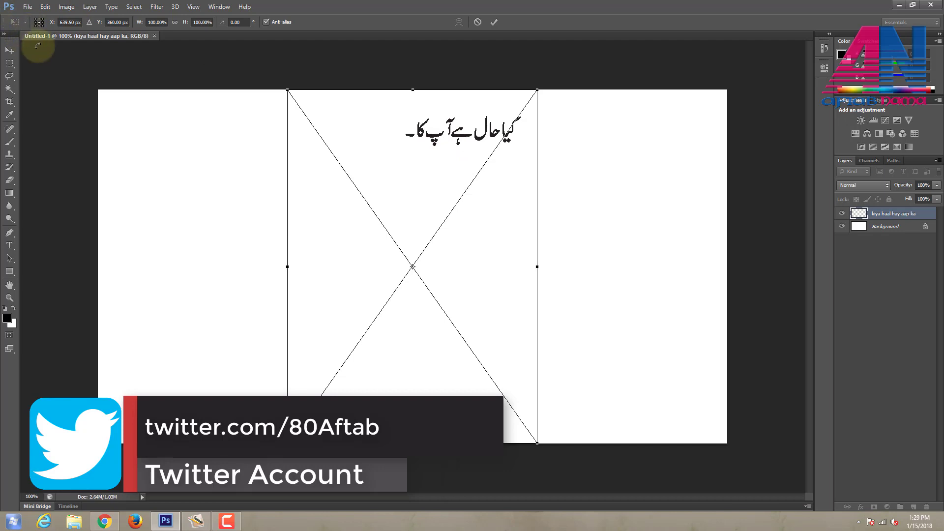
- Commit the placed Urdu EPS by choosing Place in the 'Place the file?' prompt
{"action": "left_click", "coordinate": [23, 9]}
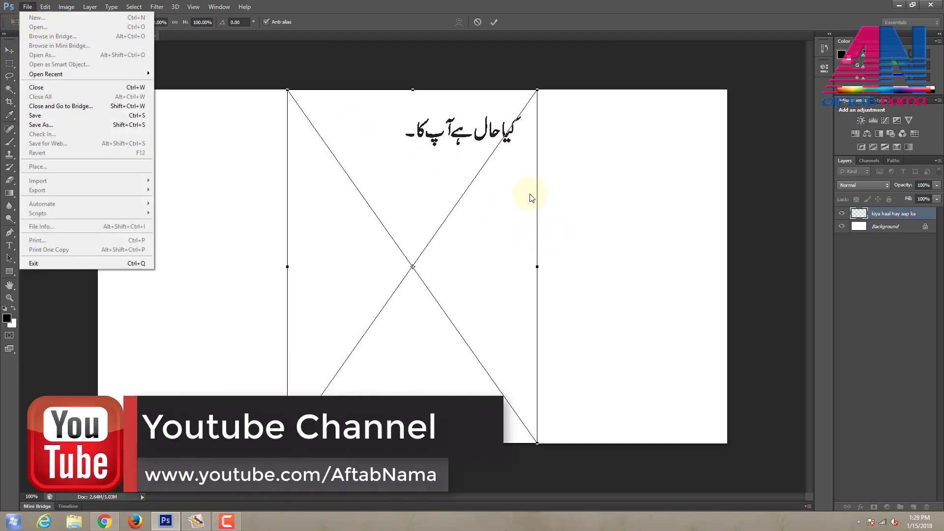
{"action": "left_click", "coordinate": [575, 203]}
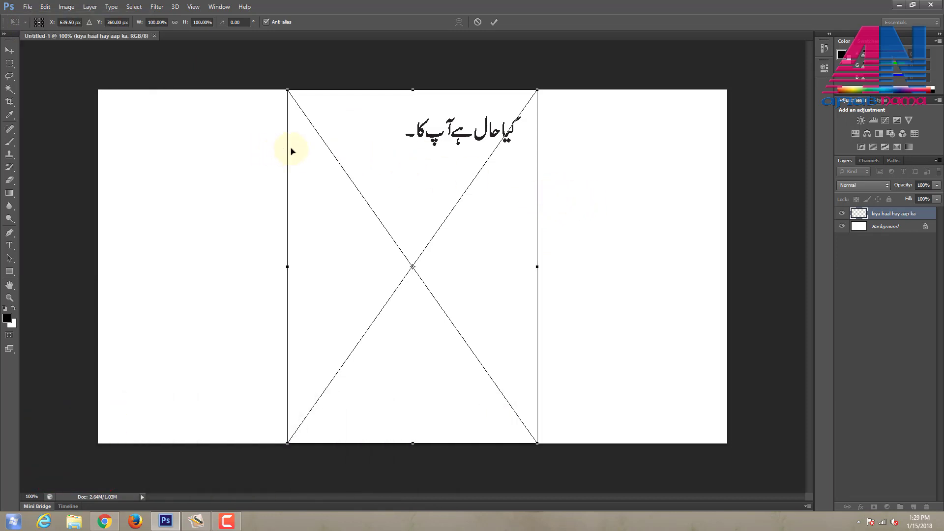
{"action": "left_click", "coordinate": [9, 63]}
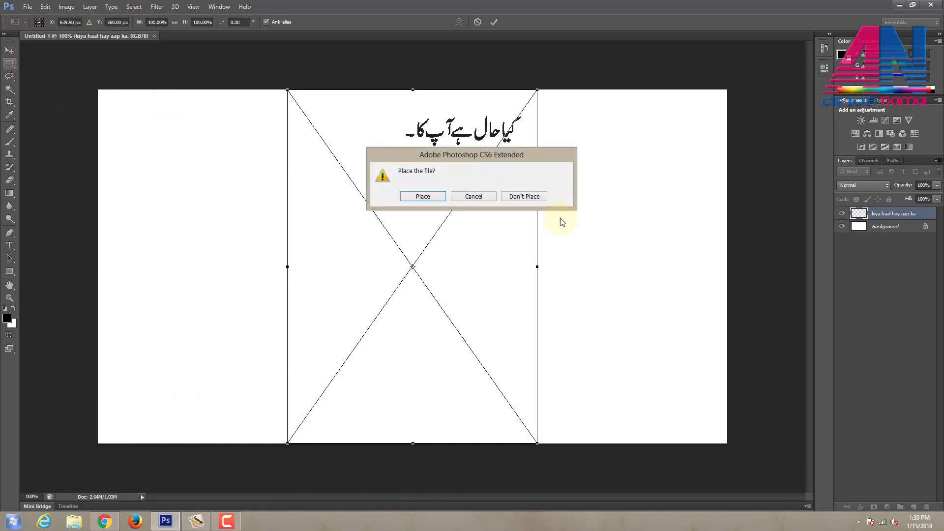
{"action": "left_click", "coordinate": [473, 196]}
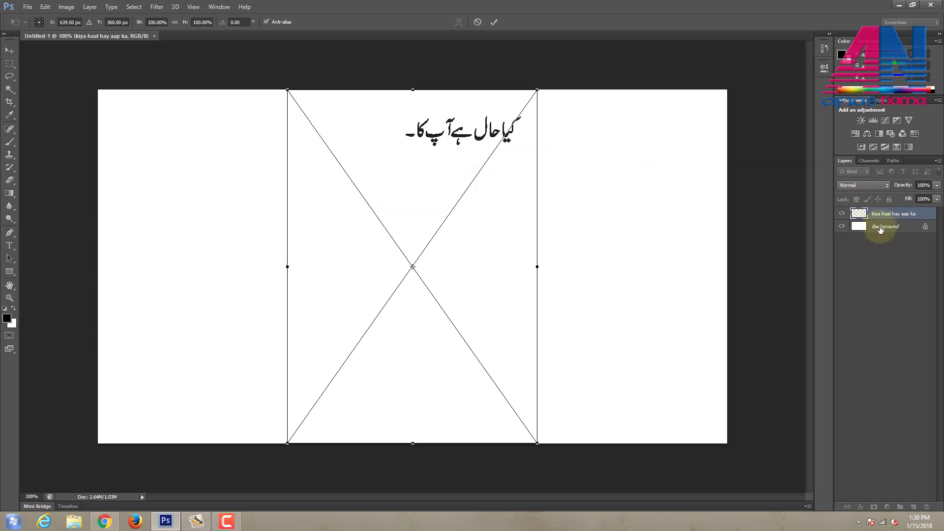
{"action": "left_click", "coordinate": [9, 64]}
{"action": "left_click", "coordinate": [445, 198]}
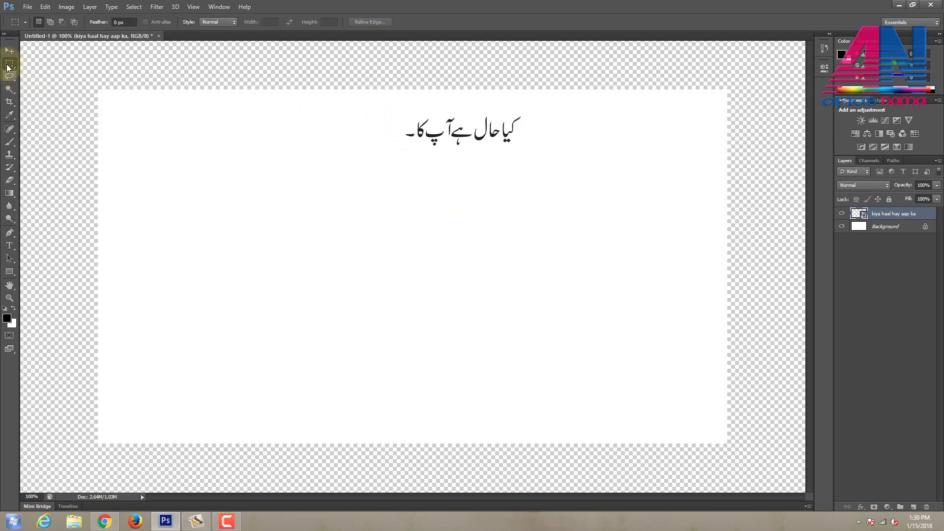
- Marquee-select the Urdu text and copy it to a new Layer 1 with Ctrl+J
{"action": "left_click_drag", "start_coordinate": [381, 109], "coordinate": [528, 154]}
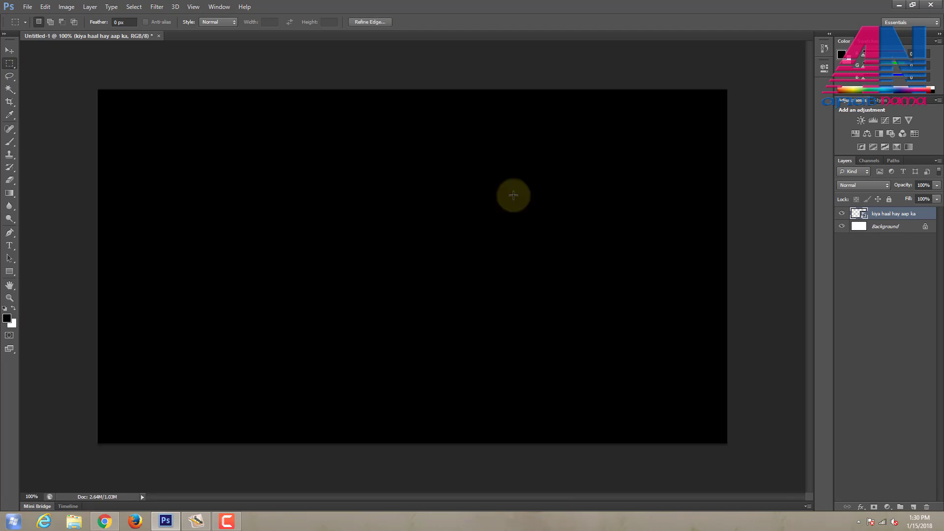
{"action": "left_click", "coordinate": [412, 115]}
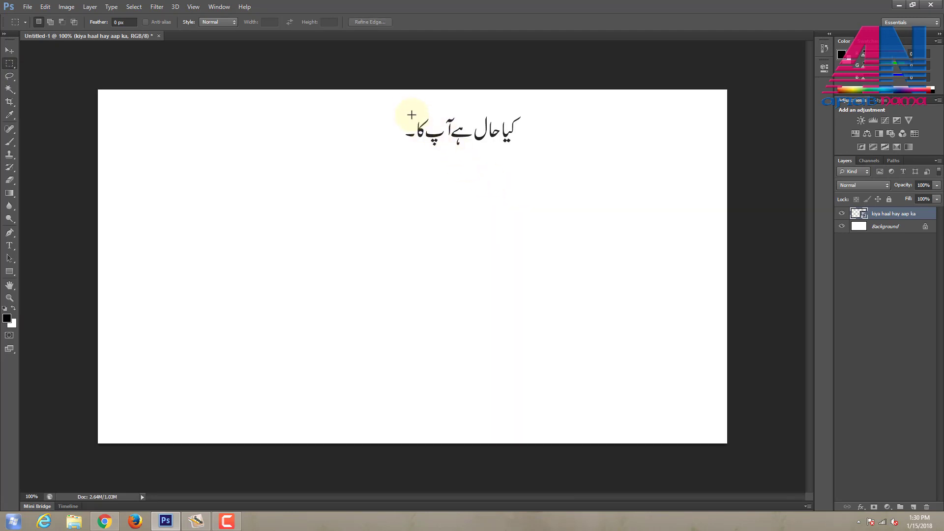
{"action": "left_click_drag", "start_coordinate": [400, 108], "coordinate": [524, 151]}
{"action": "key", "text": "ctrl+j"}
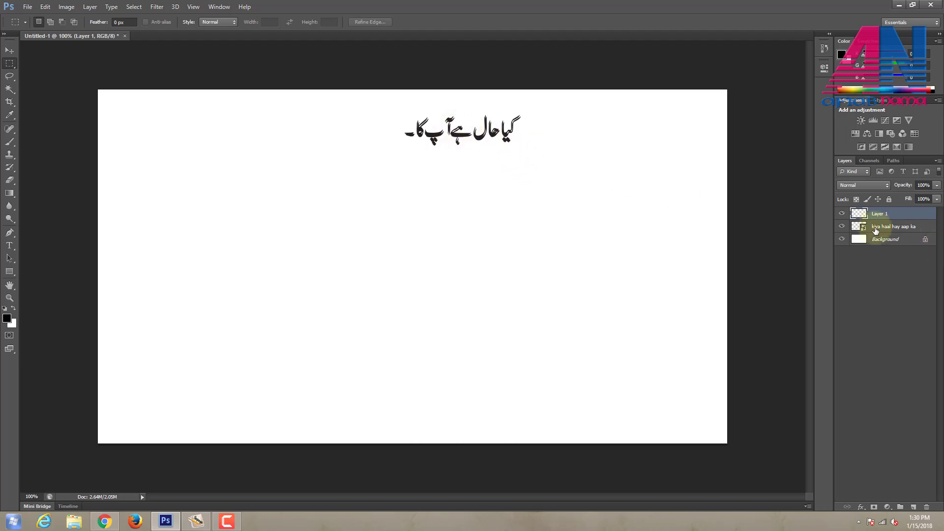
- Delete the original 'kiya haal hay aap ka' placed layer
{"action": "left_click", "coordinate": [881, 230]}
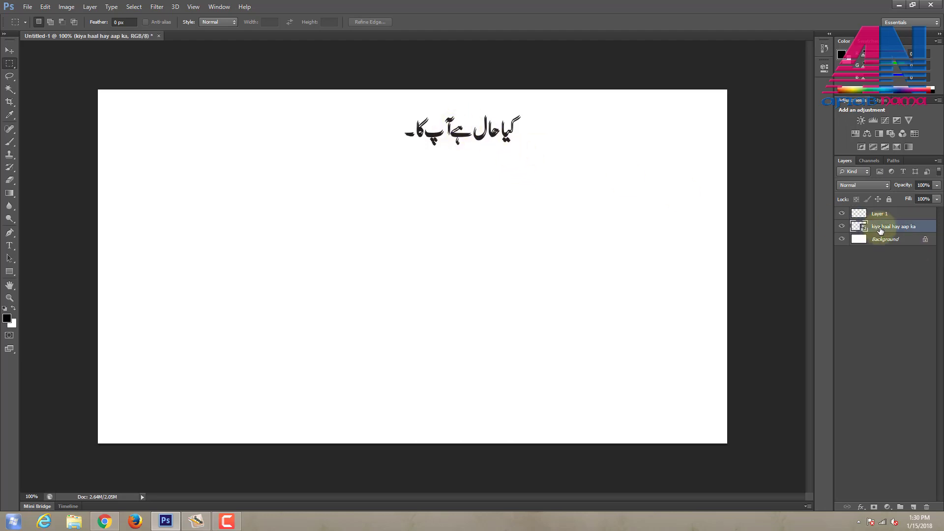
{"action": "right_click", "coordinate": [880, 230]}
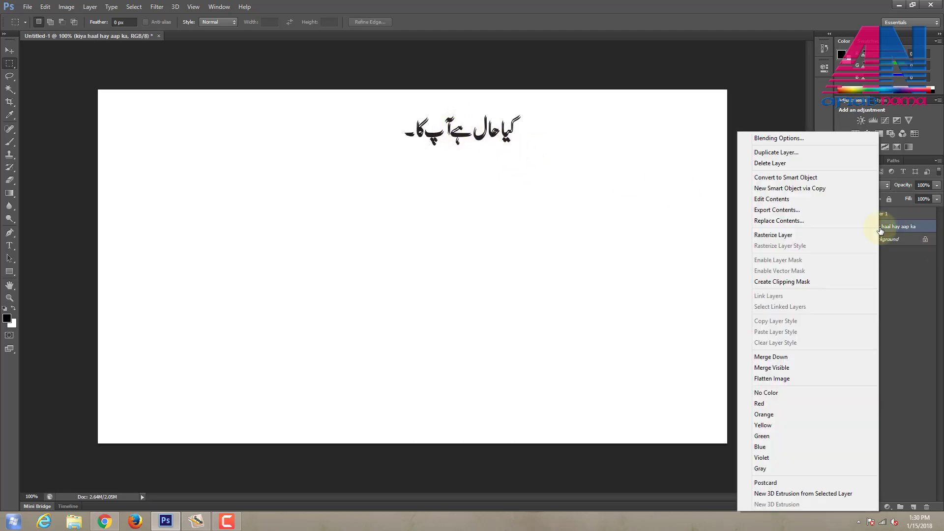
{"action": "left_click", "coordinate": [927, 511]}
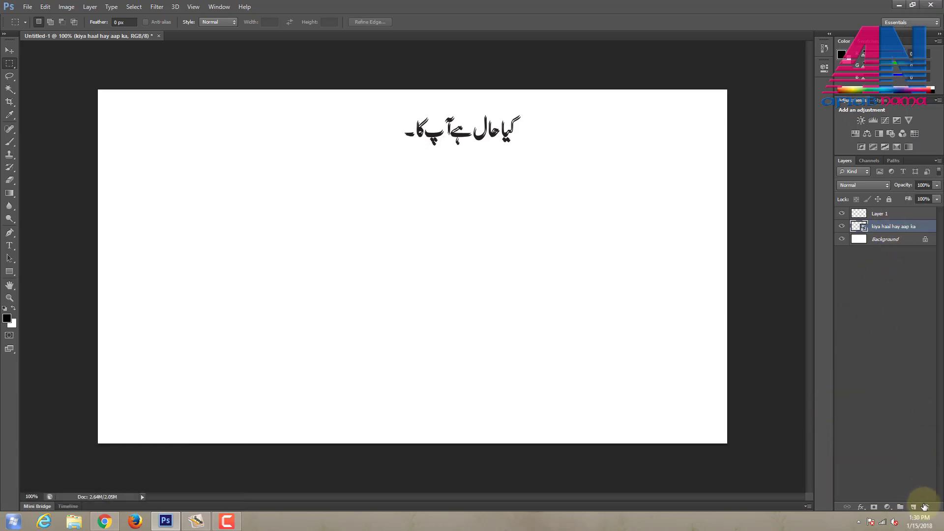
{"action": "left_click", "coordinate": [928, 509]}
{"action": "left_click", "coordinate": [423, 198]}
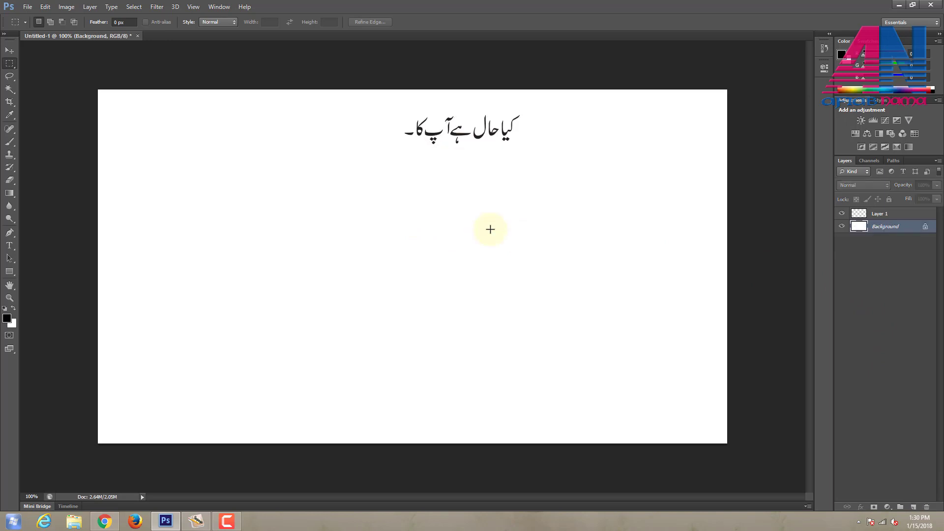
- With the Move tool on Layer 1, drag the Urdu sentence to the canvas's top-right
{"action": "left_click", "coordinate": [9, 50]}
{"action": "right_click", "coordinate": [566, 160]}
{"action": "left_click", "coordinate": [496, 141]}
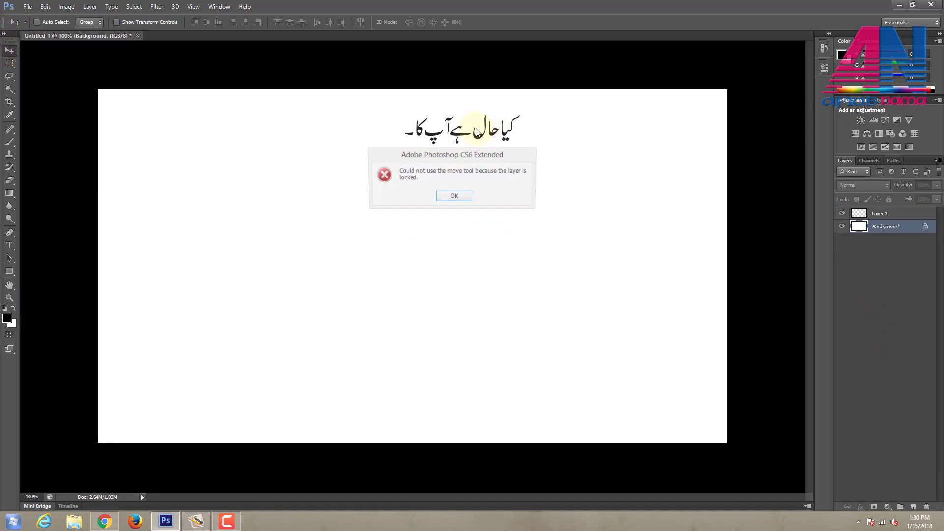
{"action": "left_click", "coordinate": [455, 196]}
{"action": "left_click", "coordinate": [880, 214]}
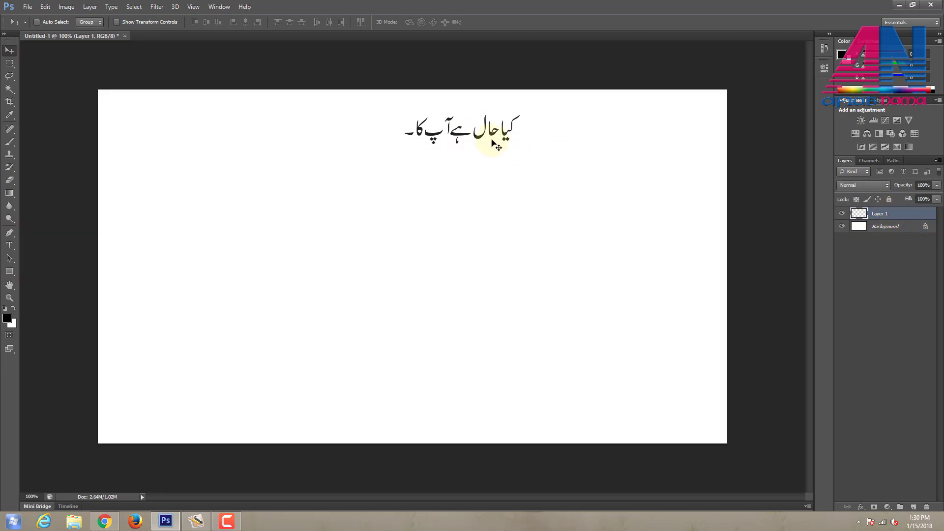
{"action": "mouse_move", "coordinate": [490, 123]}
{"action": "left_mouse_down"}
{"action": "mouse_move", "coordinate": [585, 152]}
{"action": "mouse_move", "coordinate": [346, 118]}
{"action": "left_mouse_up"}
{"action": "left_click_drag", "start_coordinate": [285, 158], "coordinate": [615, 138]}
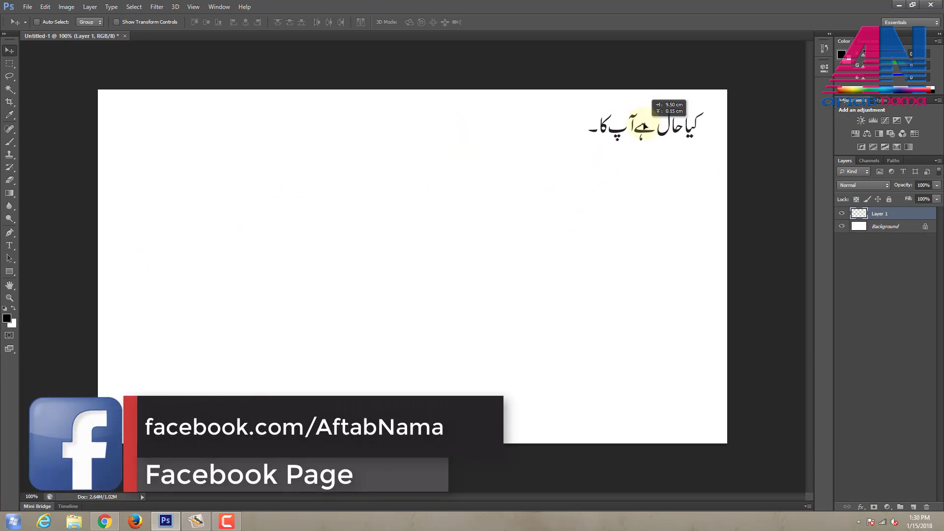